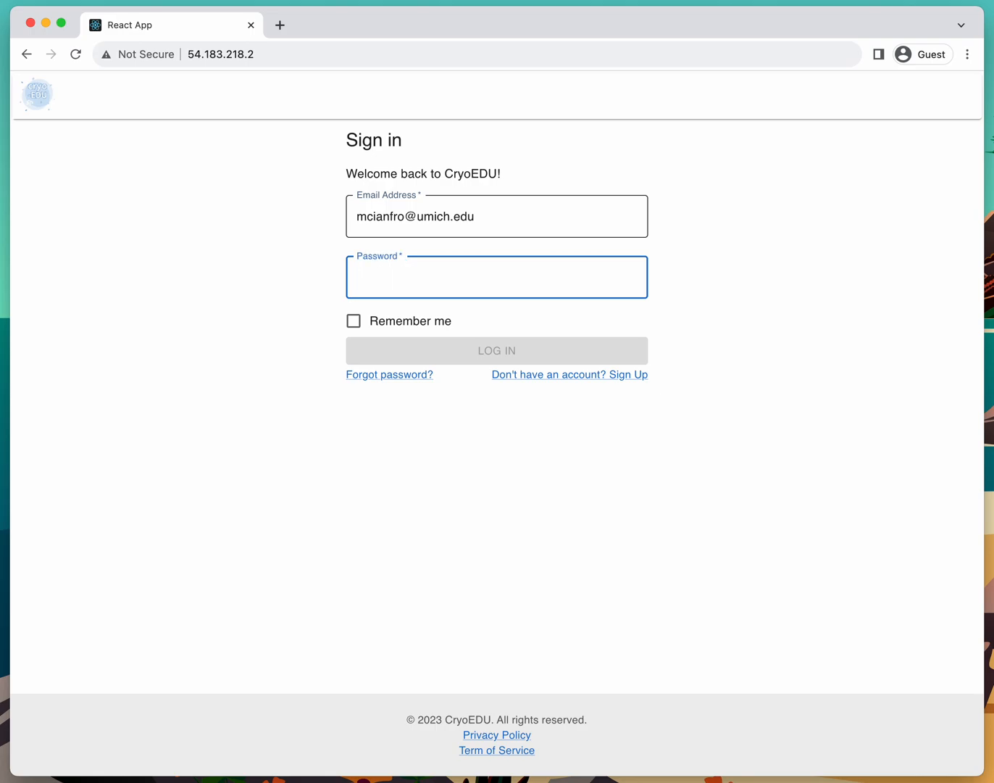
# Enter the account password and log in to CryoEDU.
pyautogui.press('super+v')
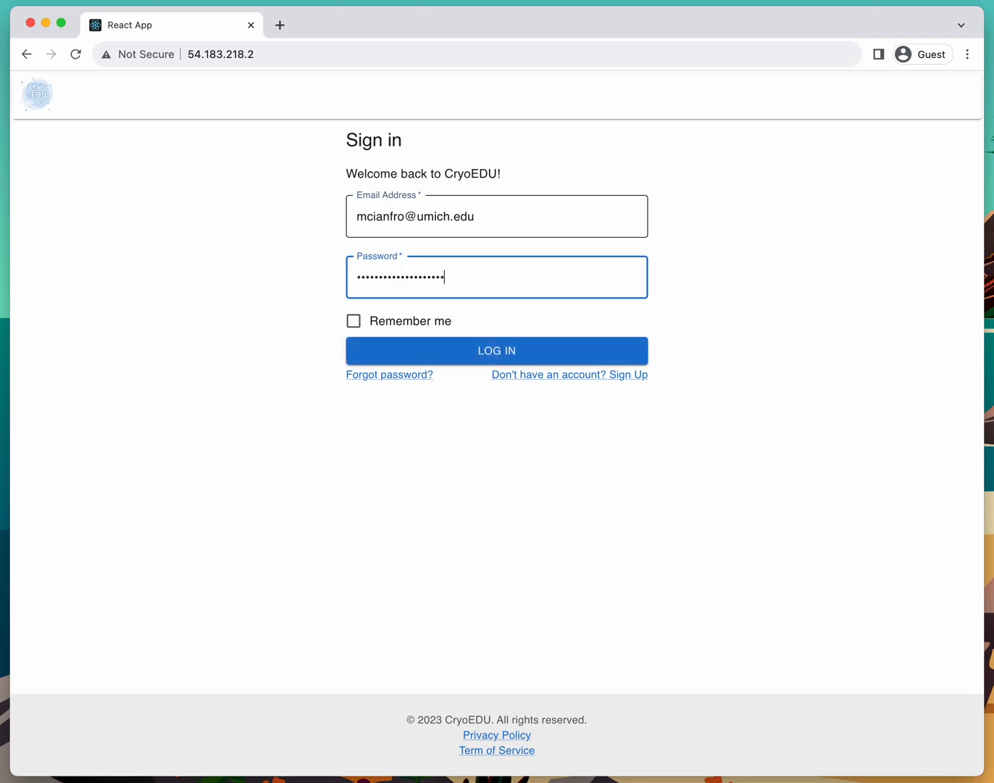
pyautogui.click(514, 354)
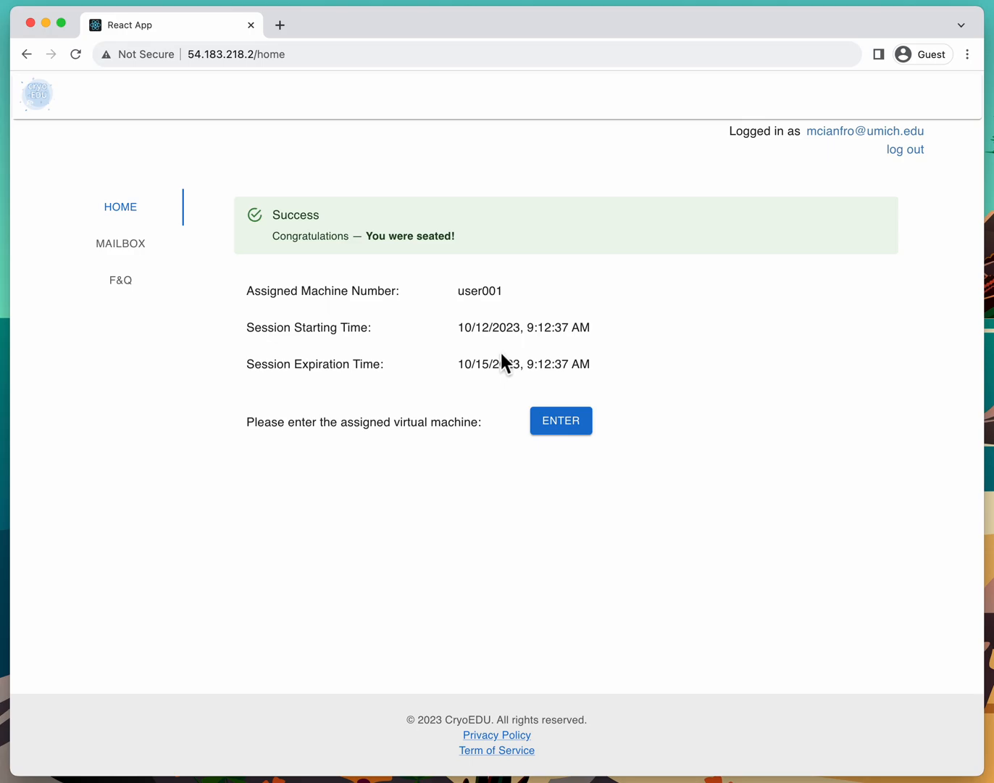
# Review the seat status and assigned machine details, and enter the assigned virtual machine.
pyautogui.moveTo(273, 216); pyautogui.dragTo(530, 237)
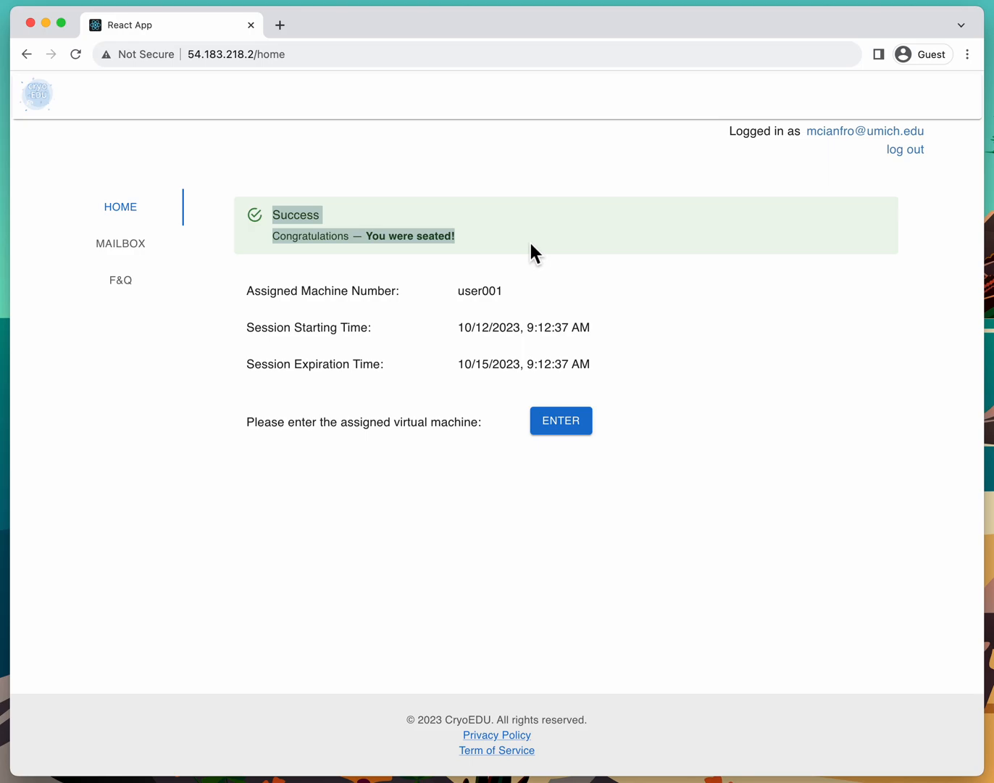
pyautogui.click(533, 261)
pyautogui.moveTo(261, 293); pyautogui.dragTo(509, 294)
pyautogui.click(554, 333)
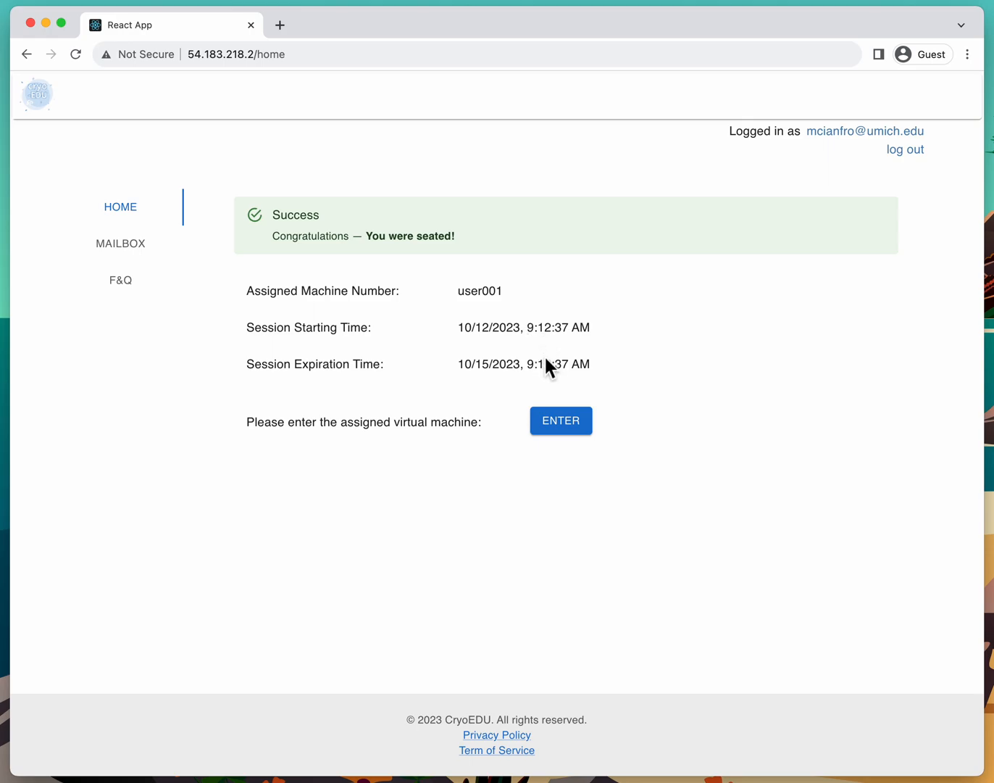
pyautogui.click(569, 429)
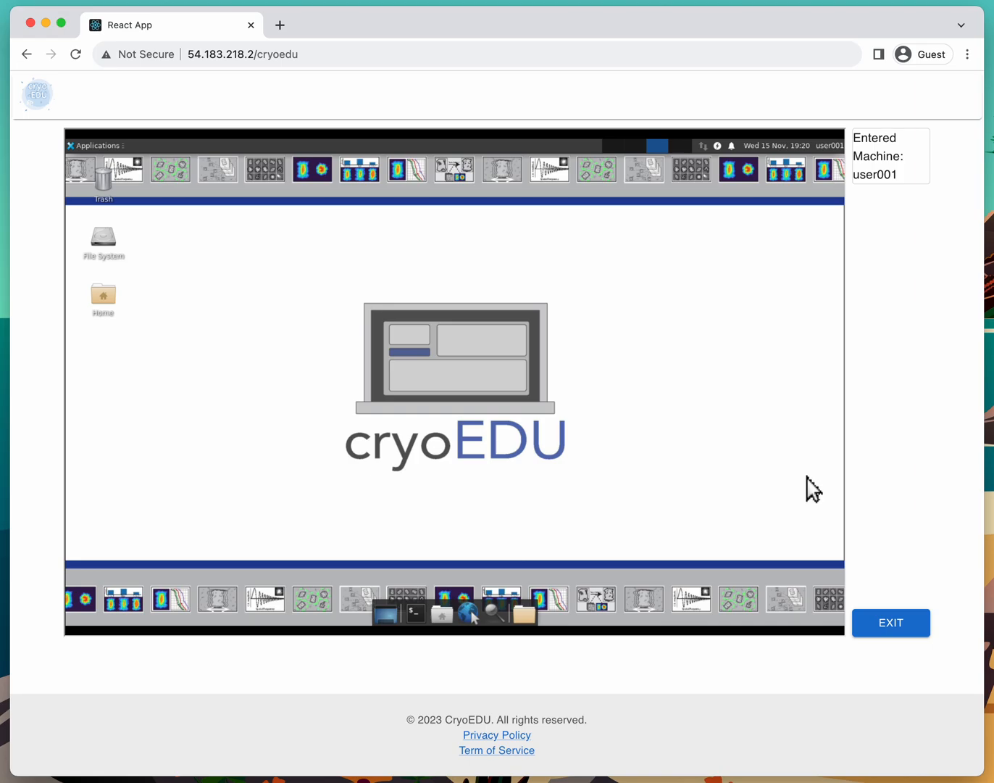
# Open a terminal in the middle of the remote desktop and list the home directory's contents.
pyautogui.click(416, 615)
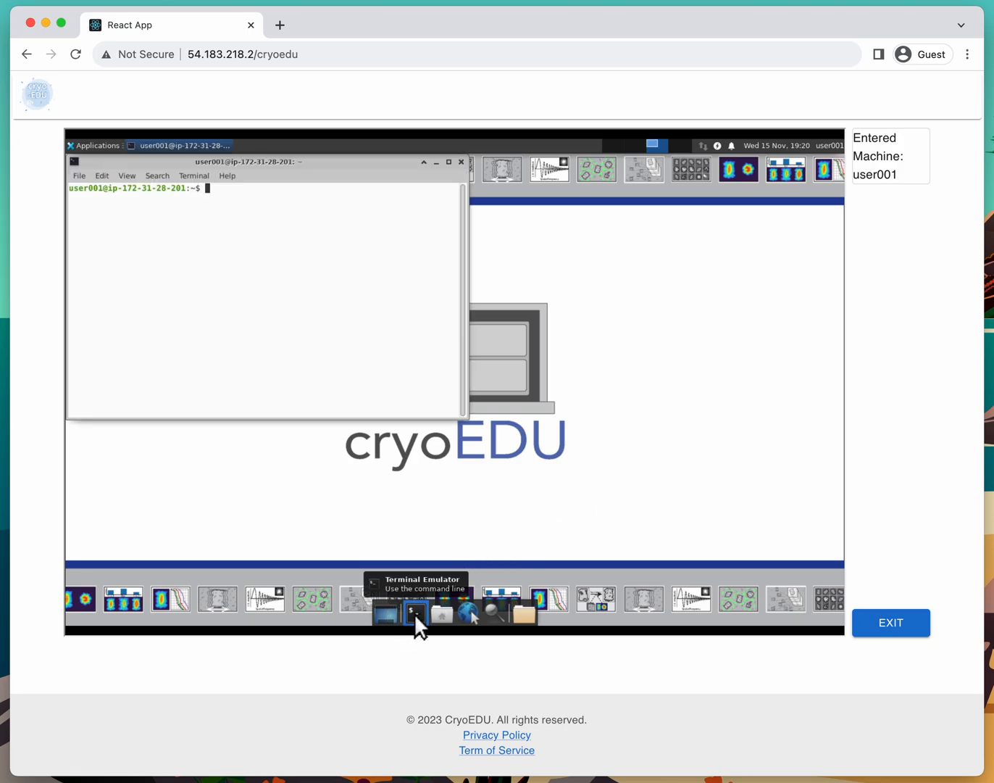
pyautogui.moveTo(373, 163); pyautogui.dragTo(564, 259)
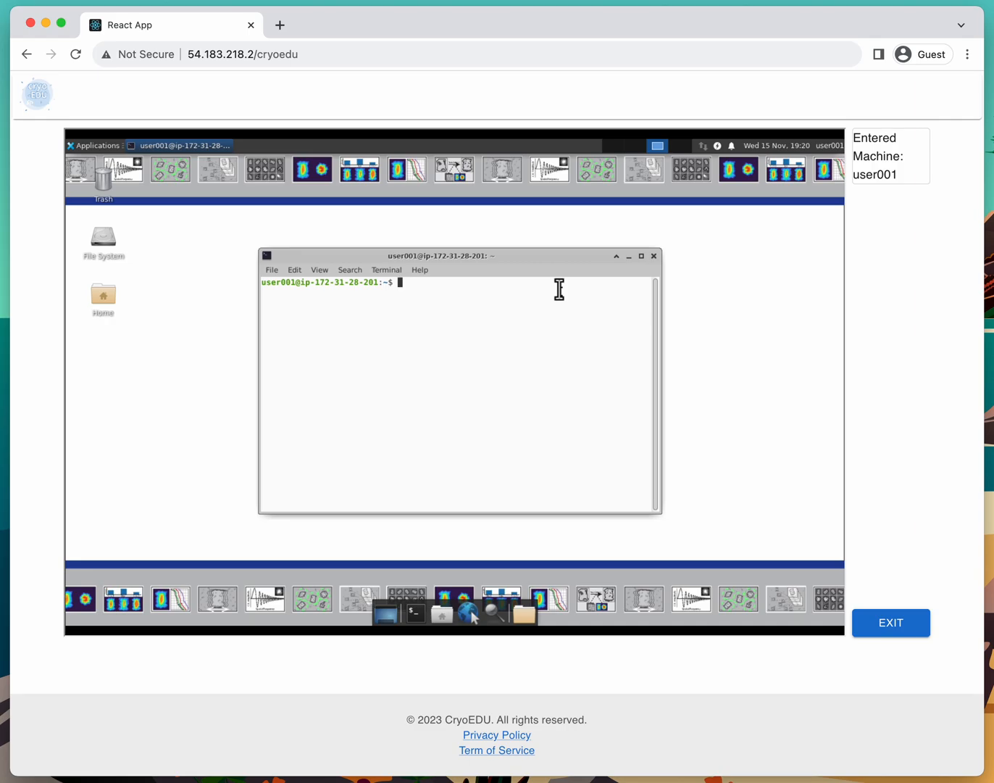
pyautogui.write('ls')
pyautogui.press('Return')
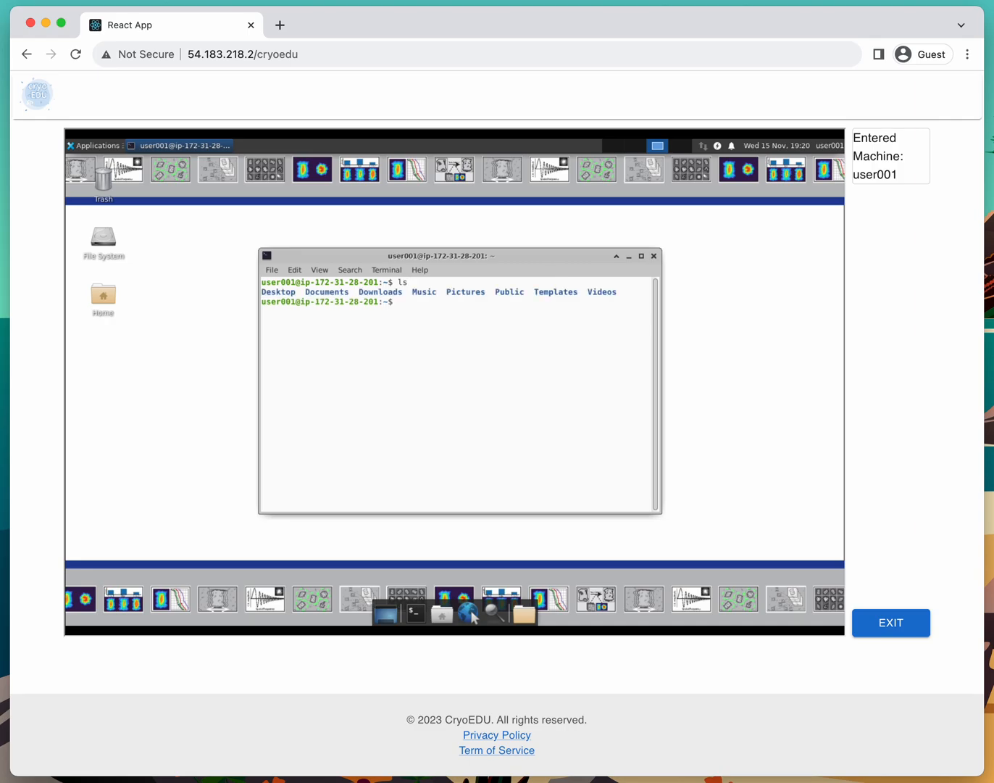
# Create a directory named firstTry in the home directory and list the contents to check it.
pyautogui.moveTo(622, 288); pyautogui.dragTo(399, 298)
pyautogui.click(399, 299)
pyautogui.write('mkdir firstTry')
pyautogui.press('Return')
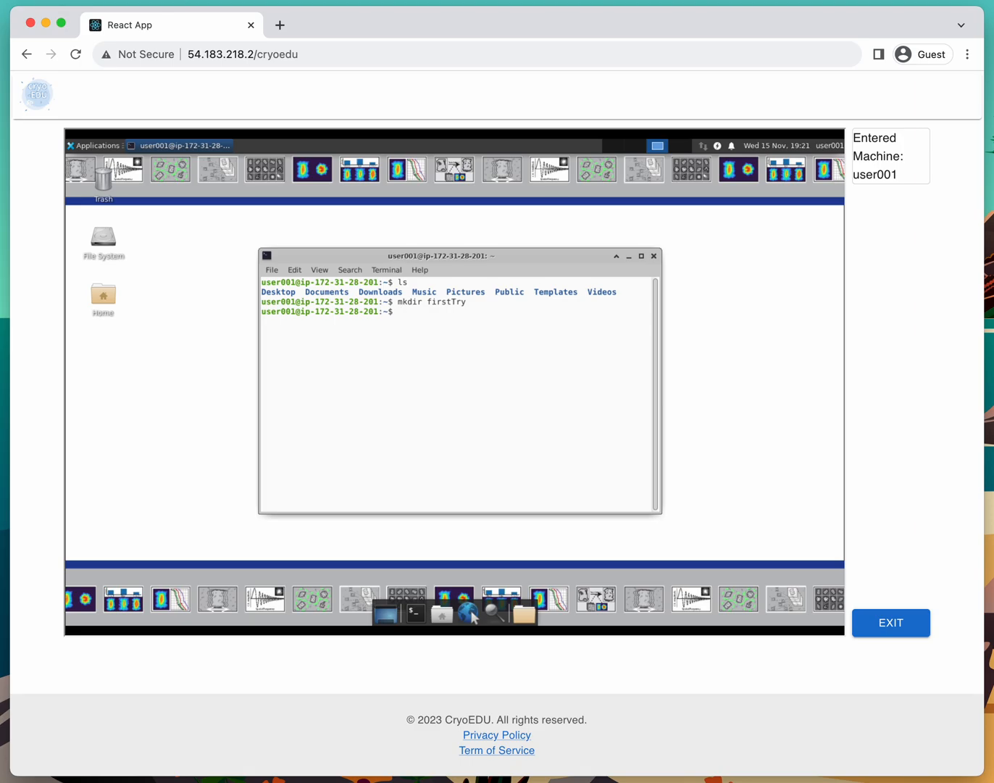
pyautogui.write('ls')
pyautogui.press('Return')
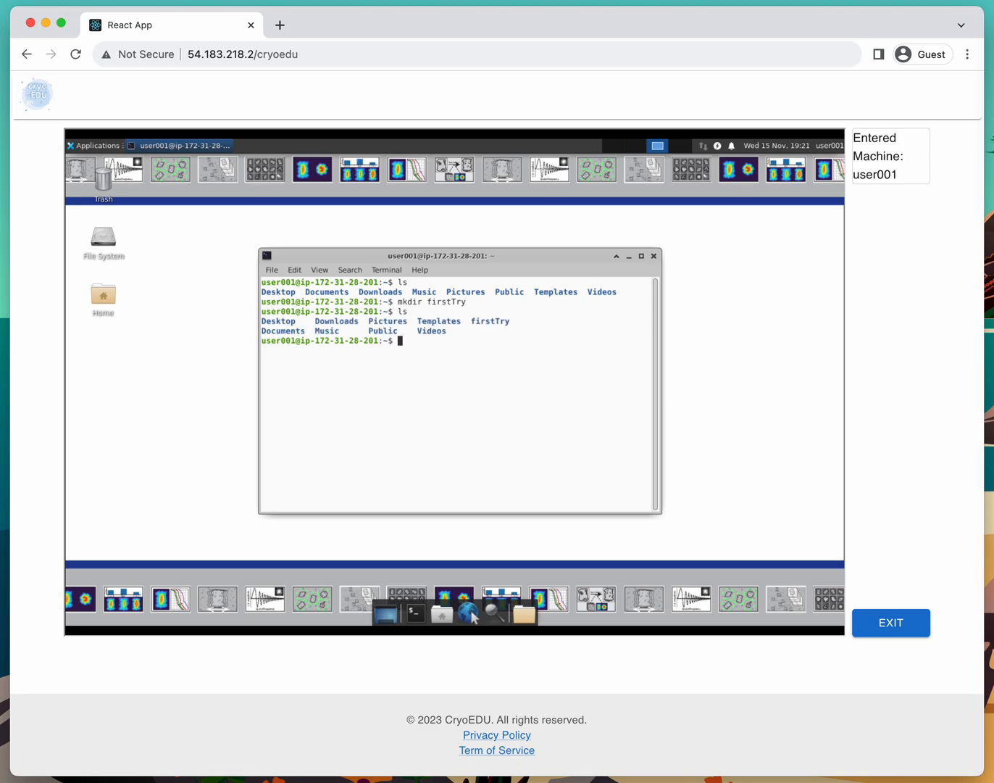
# Change into the firstTry directory and list its contents.
pyautogui.doubleClick(500, 322)
pyautogui.click(533, 329)
pyautogui.write('cd')
pyautogui.write('firstTry')
pyautogui.press('Return')
pyautogui.write('ls')
pyautogui.press('Return')
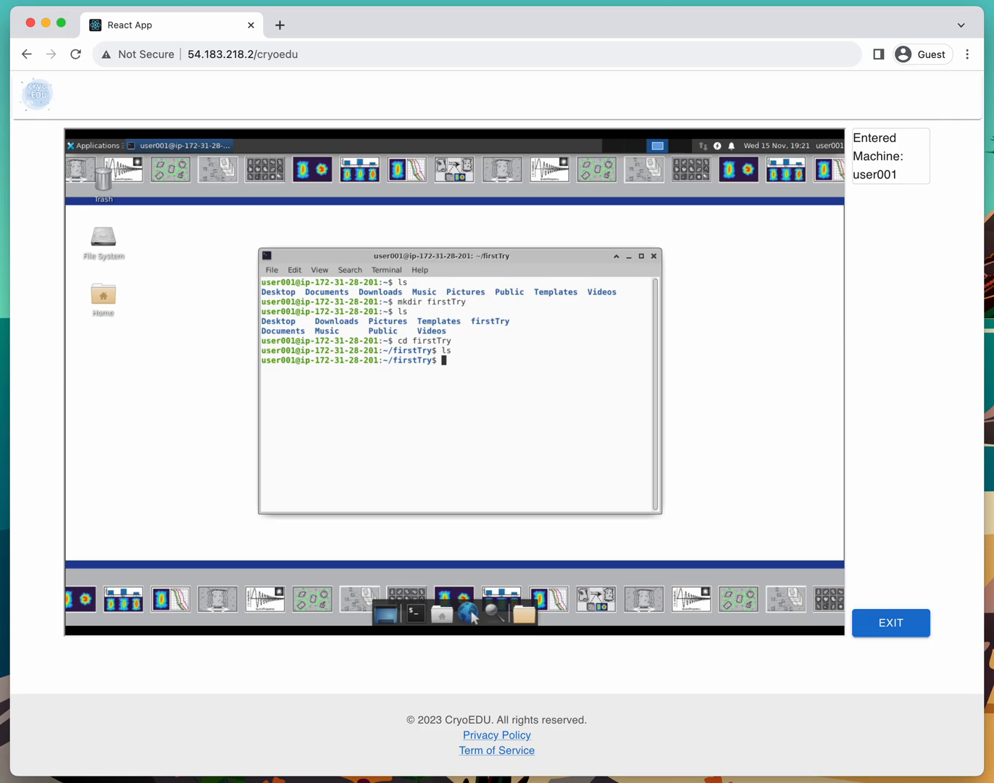
# Create a symbolic link to /bigdisk/sptrain/movies_sel in the current directory and list the contents to check it.
pyautogui.write('ln -s')
pyautogui.write('/bigdisk/sp')
pyautogui.press('Tab')
pyautogui.press('Tab')
pyautogui.press('Tab')
pyautogui.write('mo')
pyautogui.press('Tab')
pyautogui.press('BackSpace')
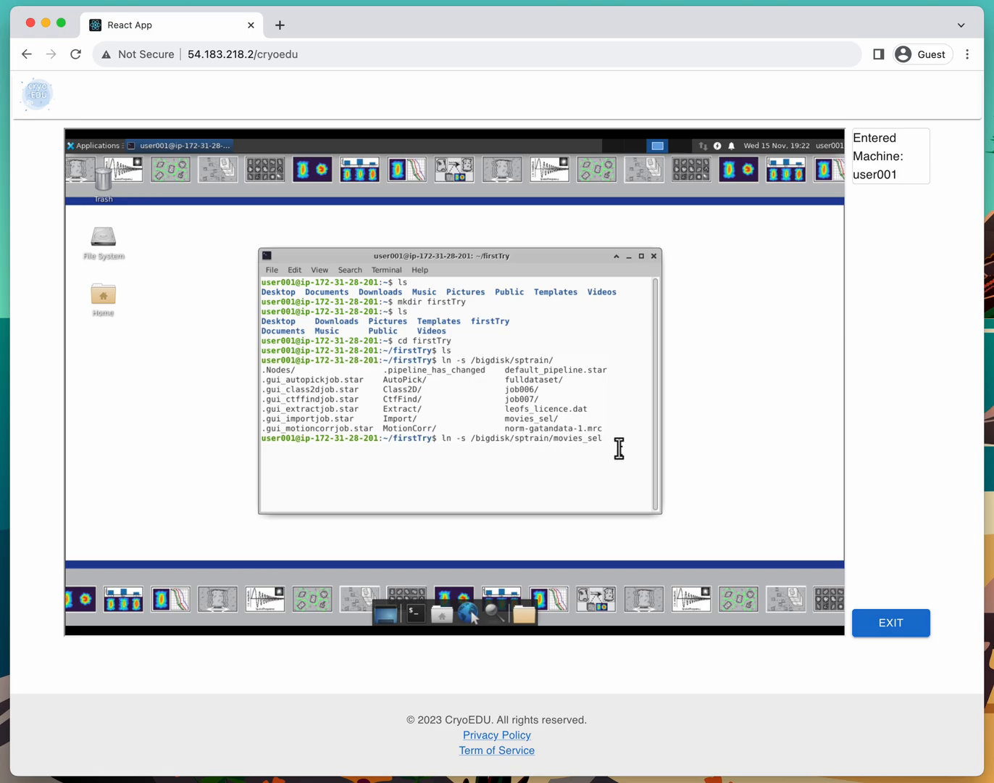
pyautogui.write('.')
pyautogui.press('Return')
pyautogui.write('ls')
pyautogui.press('Return')
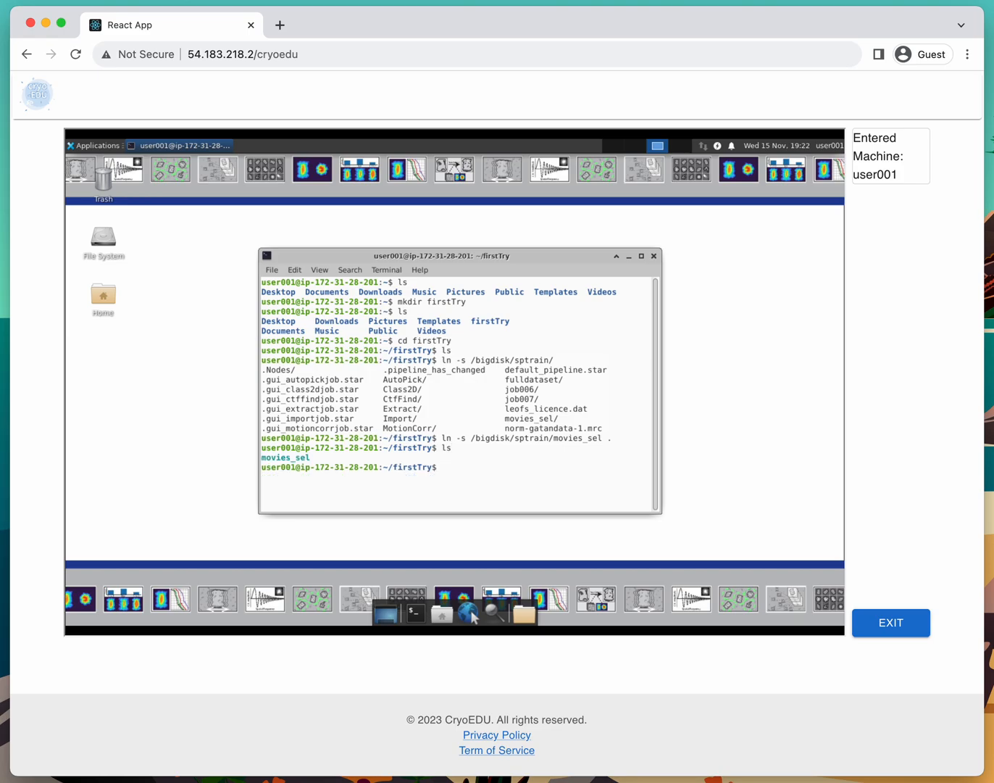
pyautogui.doubleClick(285, 452)
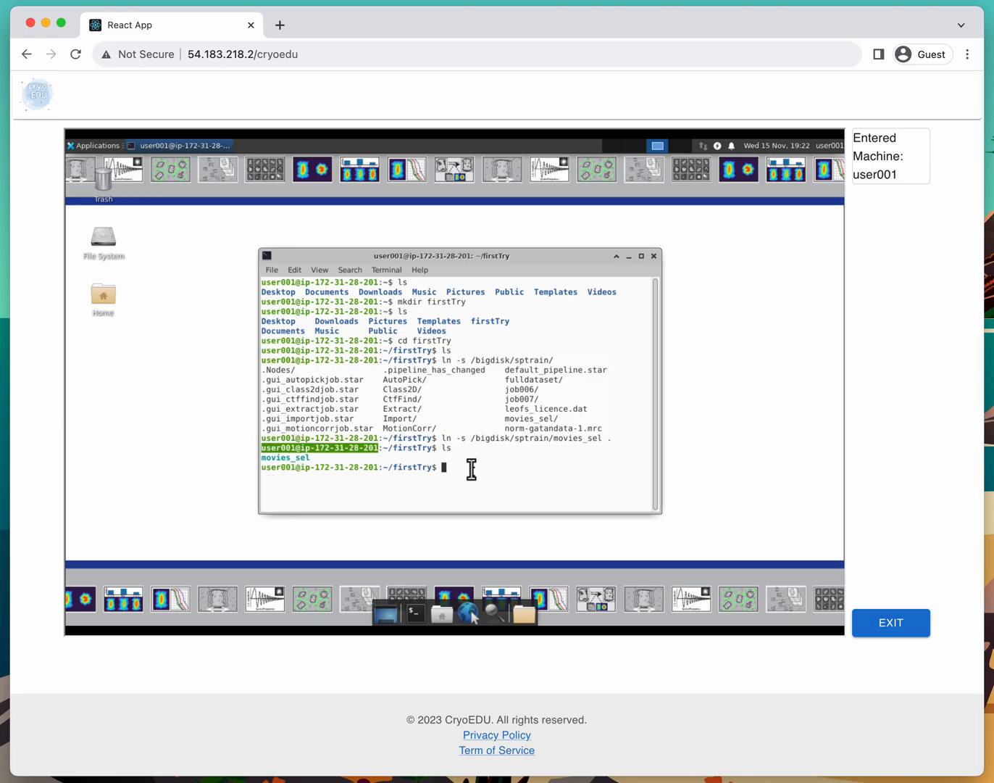
pyautogui.doubleClick(293, 461)
pyautogui.click(356, 466)
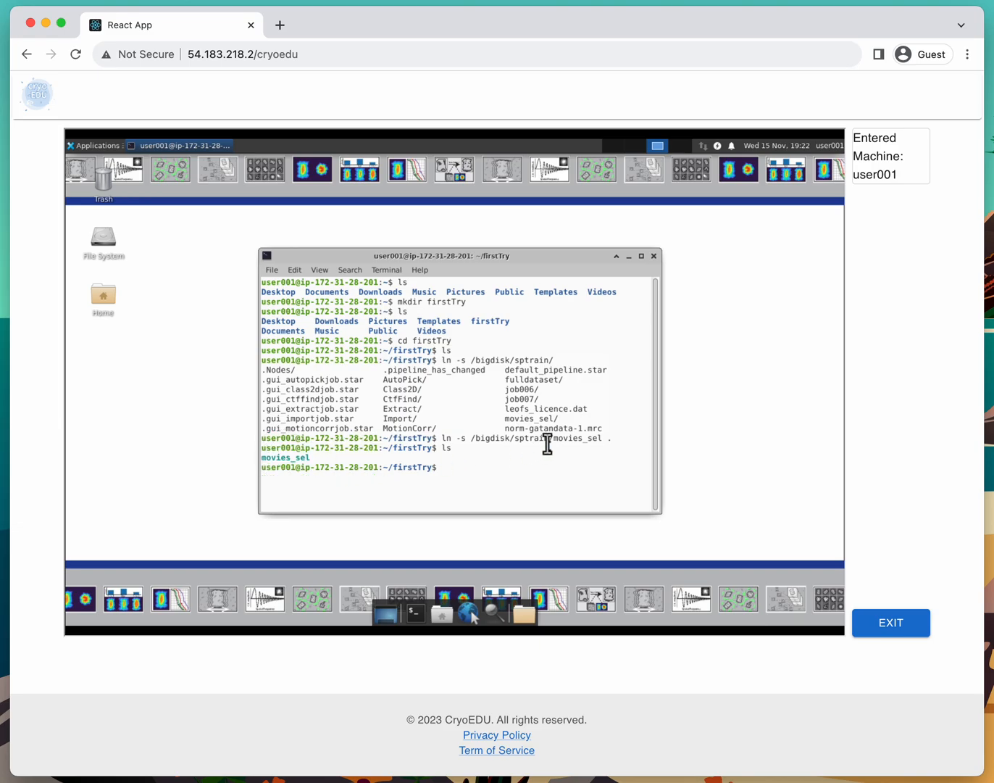
# Create a symbolic link to /bigdisk/sptrain/norm-gatandata-1.mrc in the current directory, widening the terminal, and list the contents.
pyautogui.write('ln -s /bigdisk/sp')
pyautogui.press('Tab')
pyautogui.write('no')
pyautogui.press('Tab')
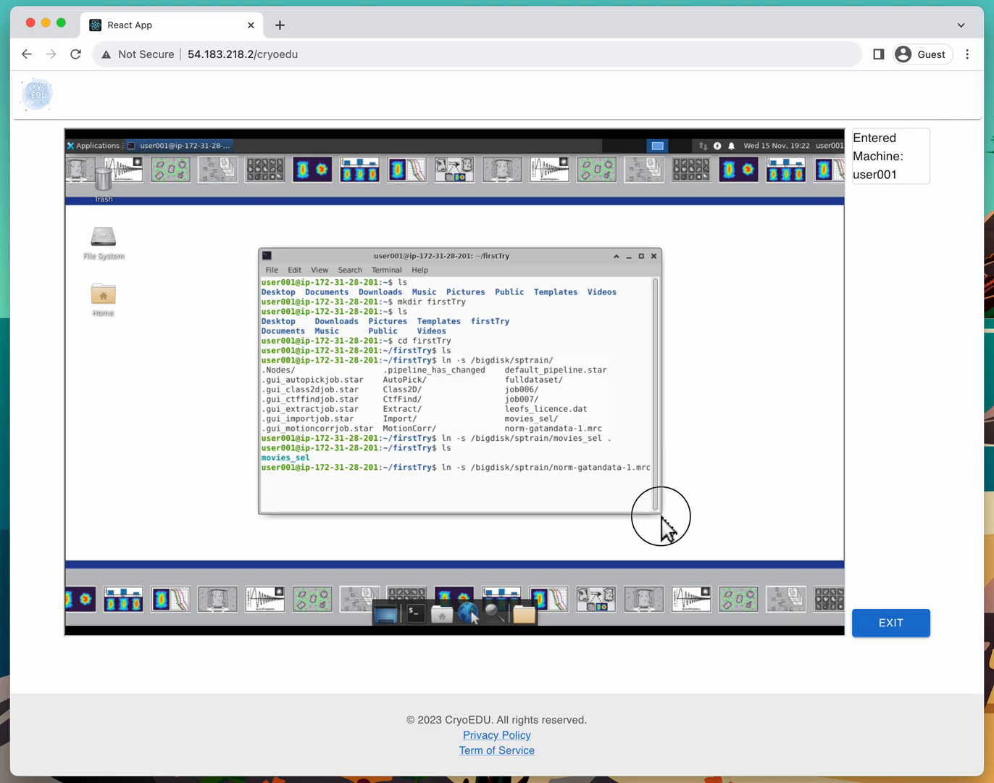
pyautogui.moveTo(661, 514); pyautogui.dragTo(734, 523)
pyautogui.write('.')
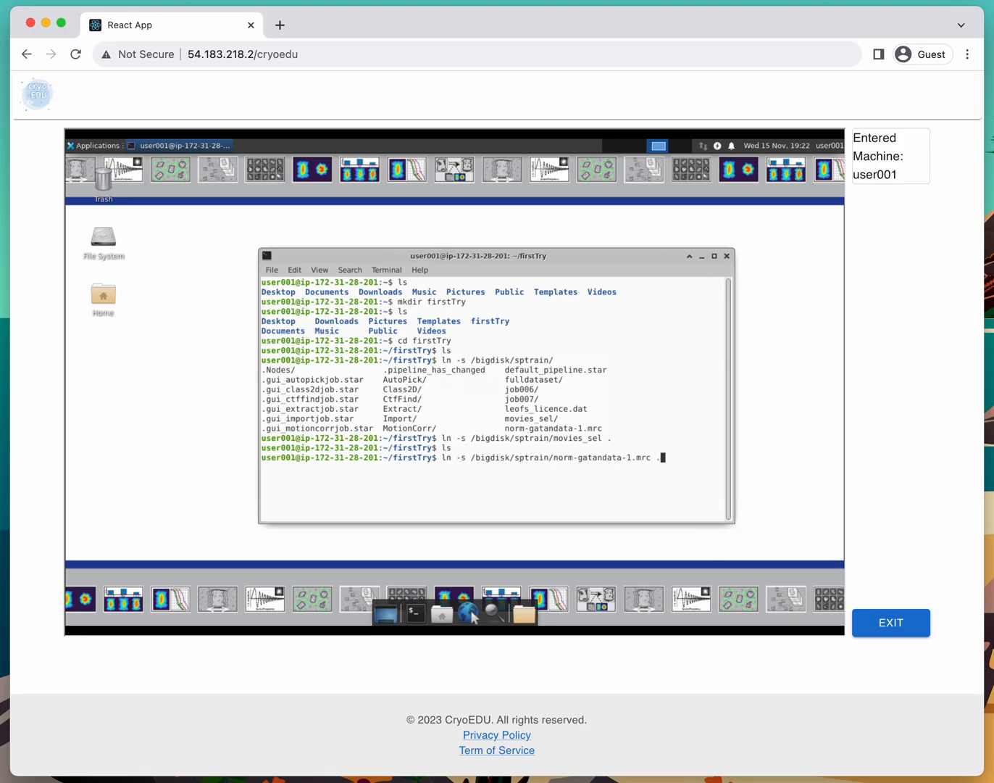
pyautogui.press('Return')
pyautogui.write('ls')
pyautogui.press('Return')
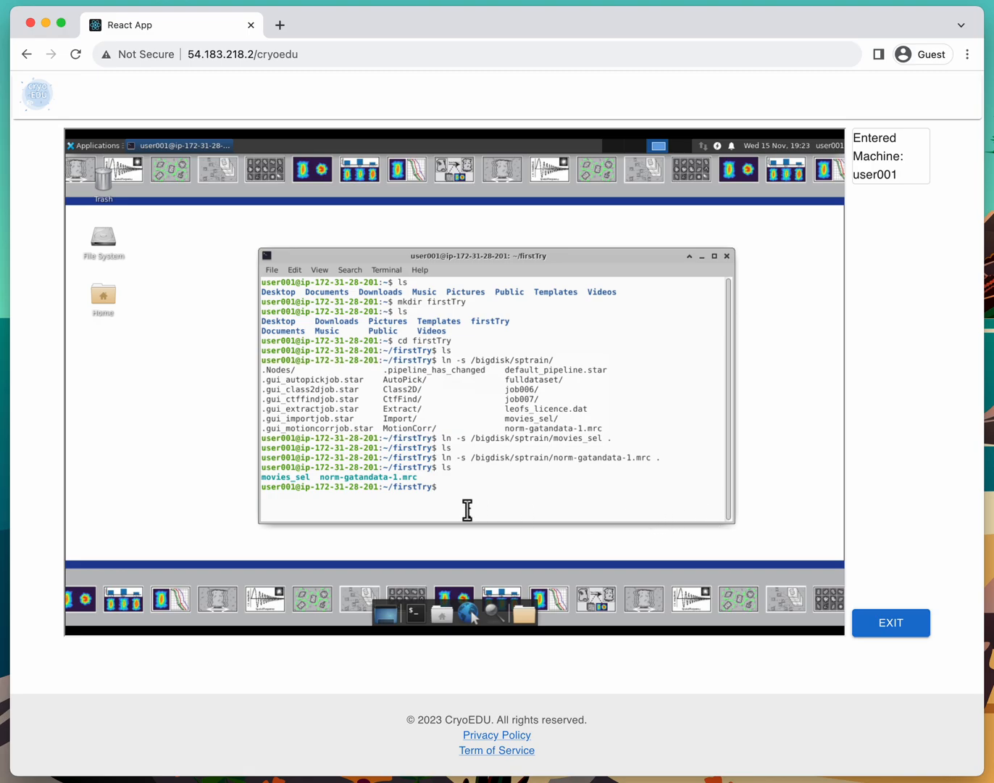
pyautogui.moveTo(421, 479); pyautogui.dragTo(266, 479)
pyautogui.click(369, 482)
# Launch RELION from the firstTry directory with a new project started there, and show the Import job's settings.
pyautogui.press('Return')
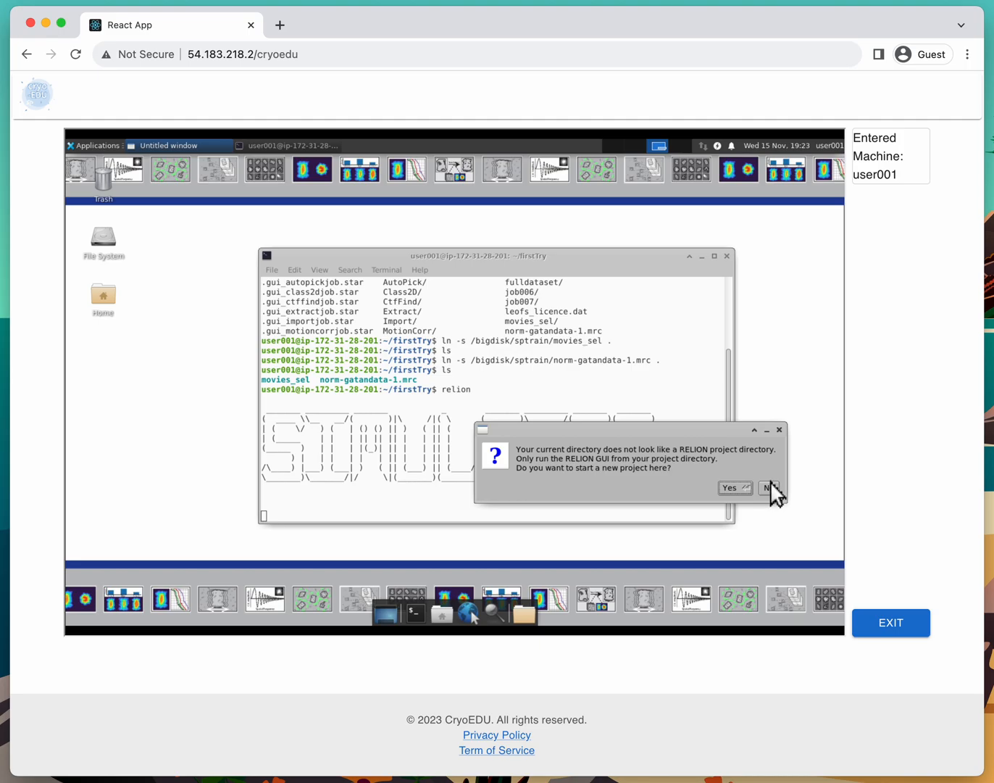
pyautogui.moveTo(719, 437); pyautogui.dragTo(722, 342)
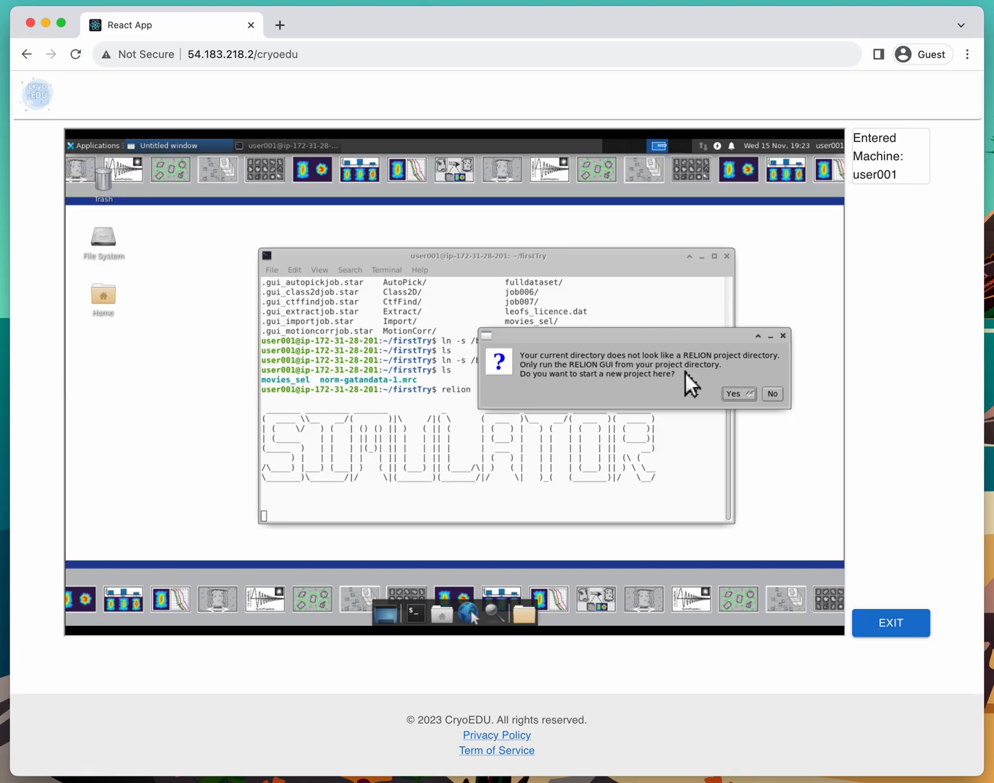
pyautogui.click(733, 394)
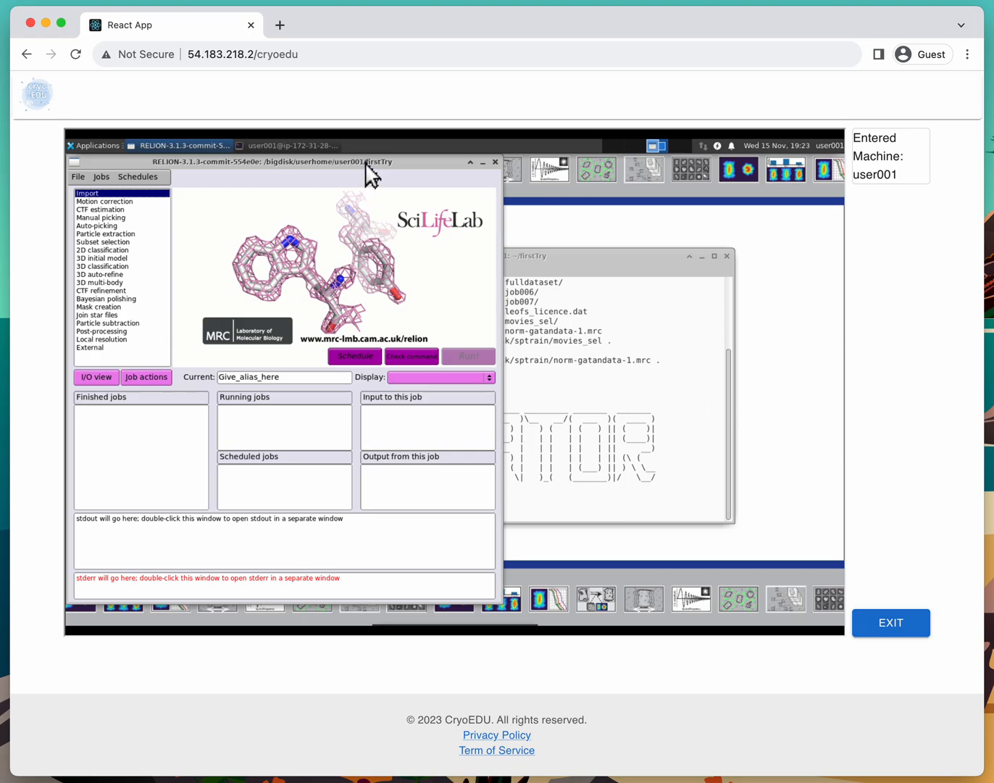
pyautogui.moveTo(271, 168); pyautogui.dragTo(428, 181)
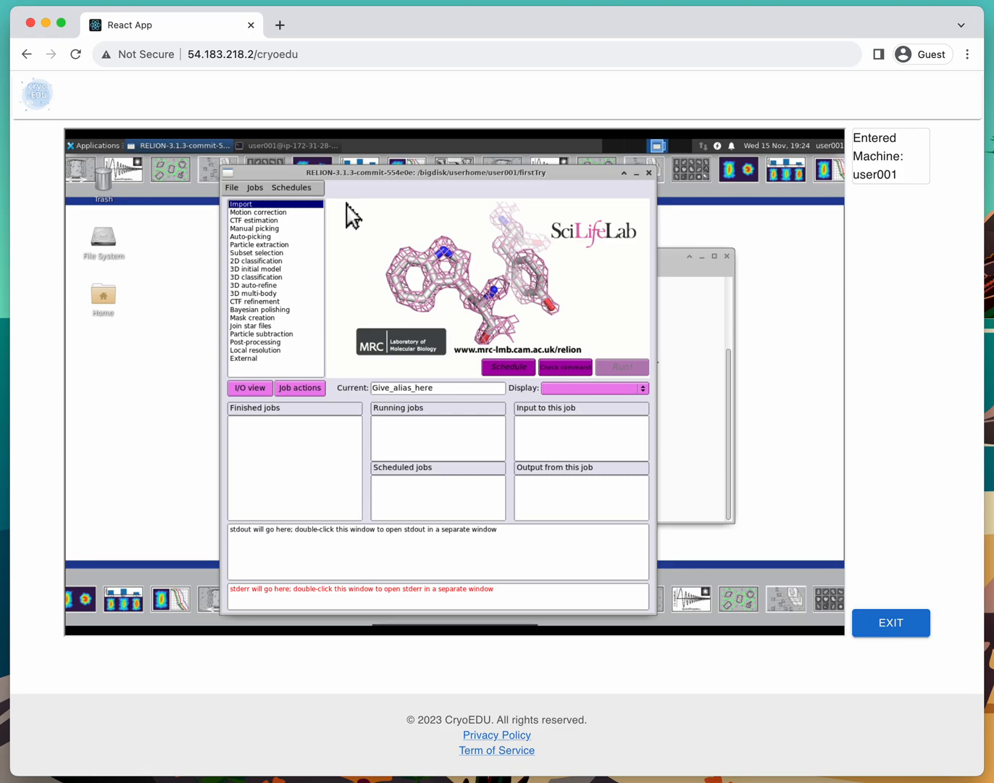
pyautogui.click(305, 207)
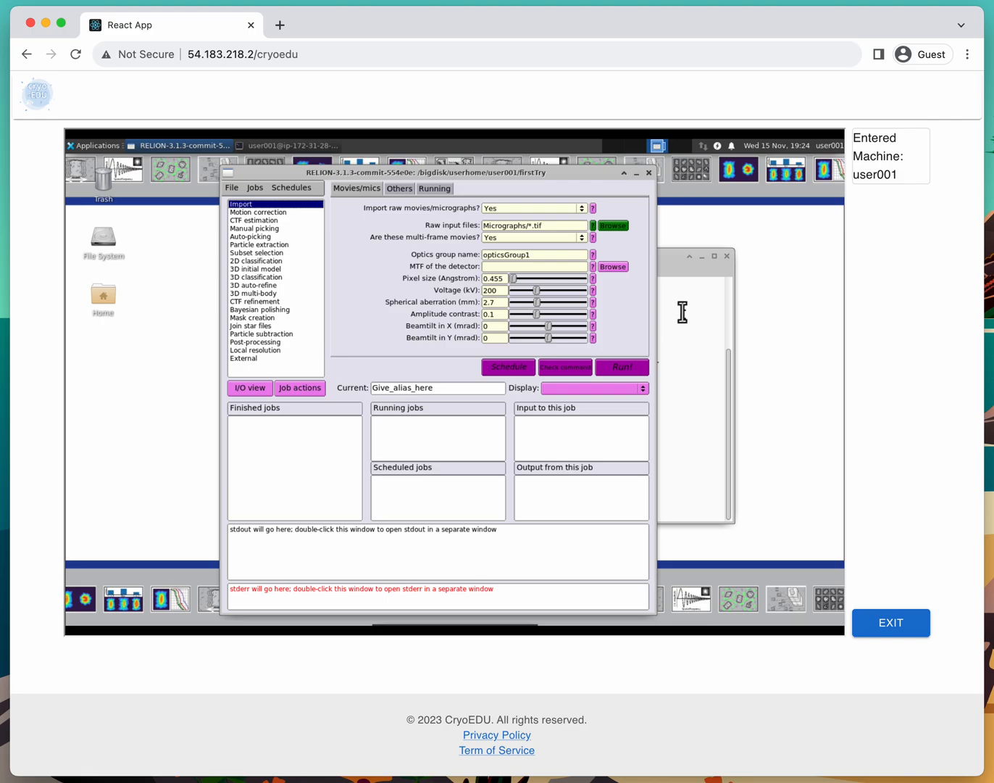
# Check the linked folder's name in the terminal and examine the movie file names and extension in movies_sel through the raw input file browser.
pyautogui.click(698, 357)
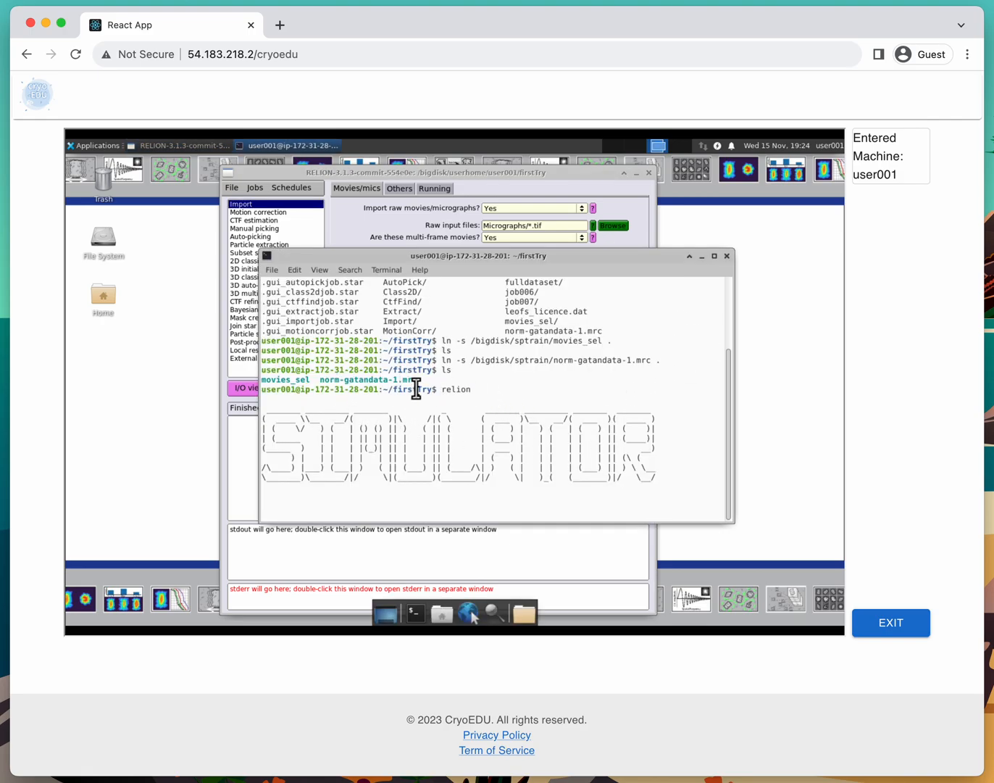
pyautogui.moveTo(309, 379); pyautogui.dragTo(261, 381)
pyautogui.click(462, 394)
pyautogui.click(416, 226)
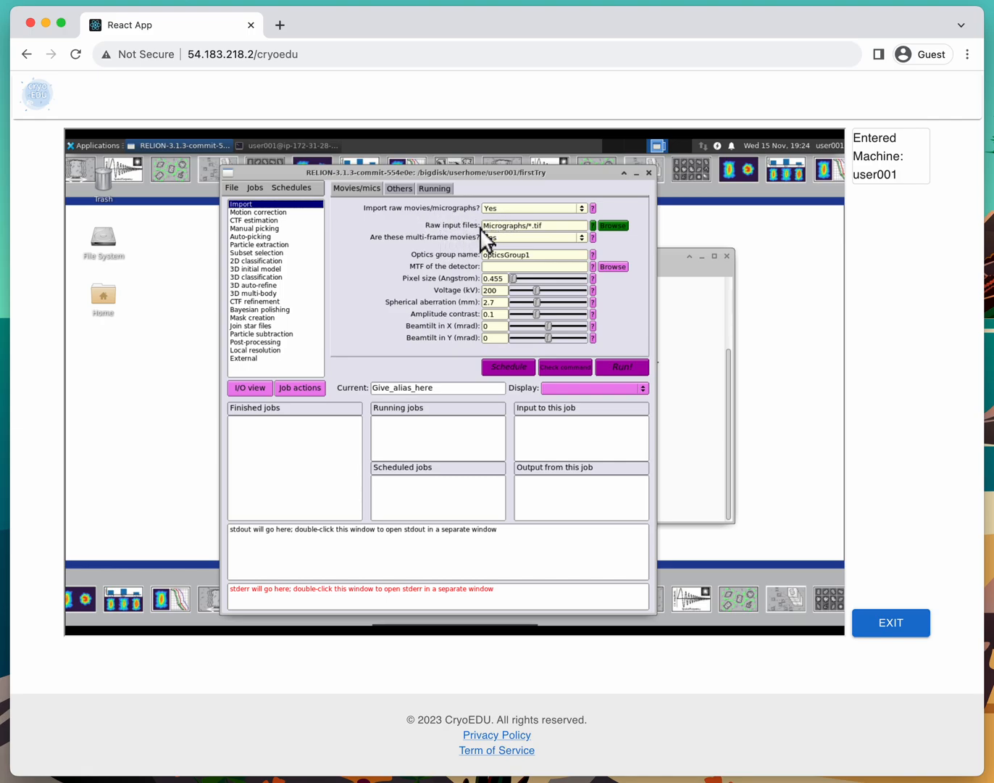
pyautogui.click(613, 226)
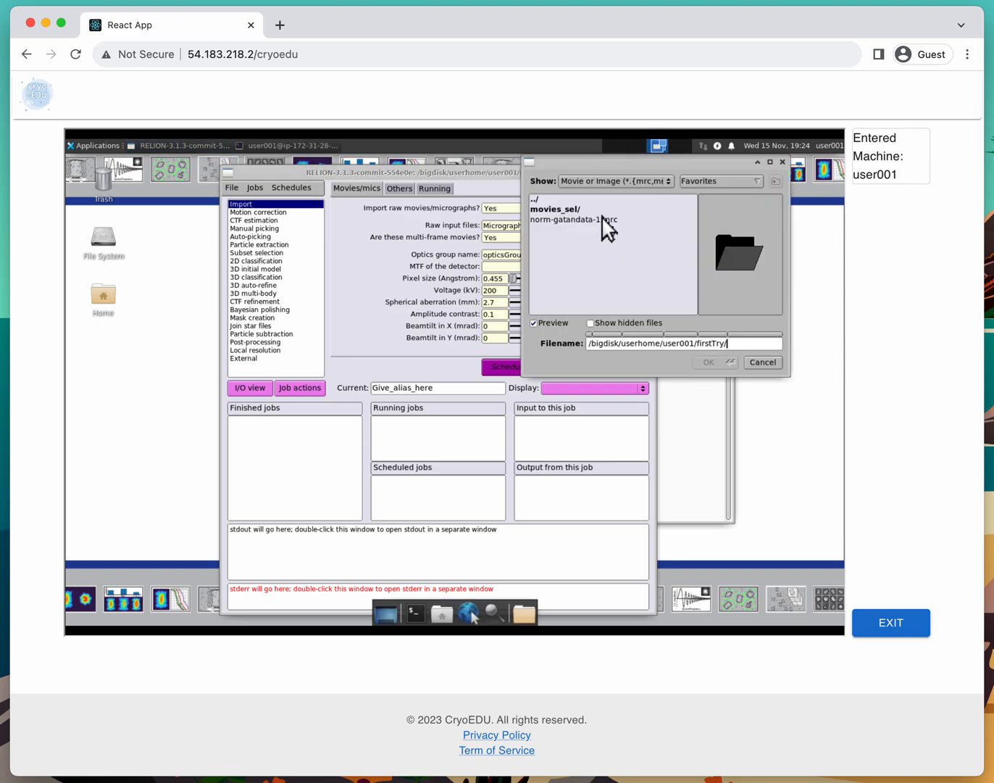
pyautogui.click(595, 211)
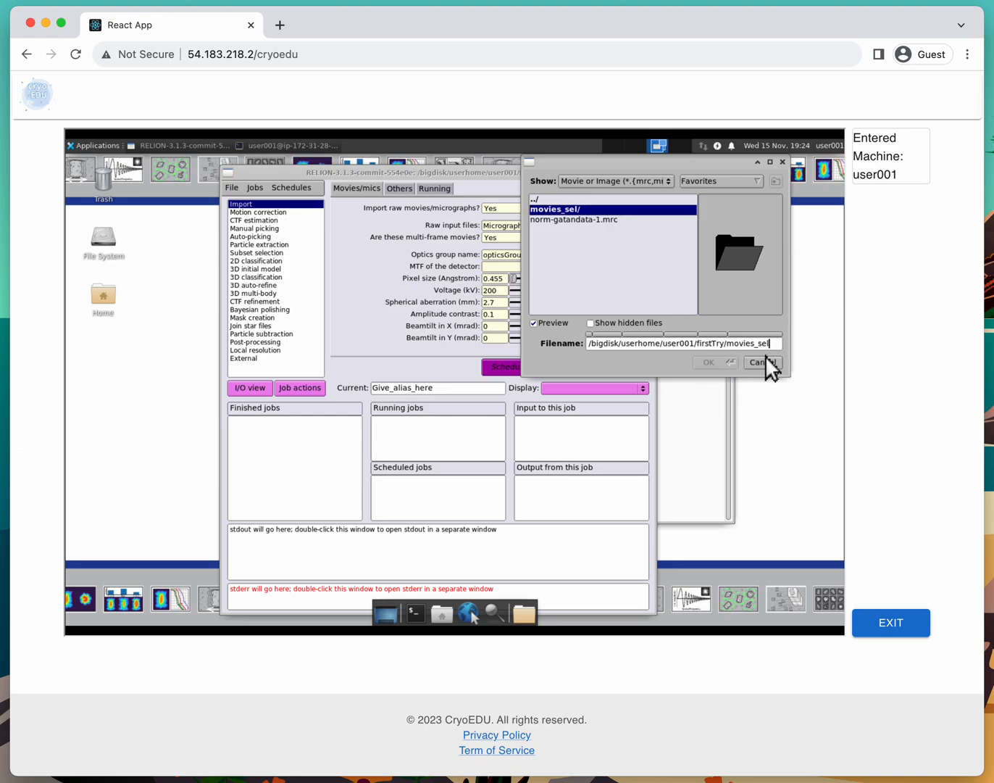
pyautogui.write('/')
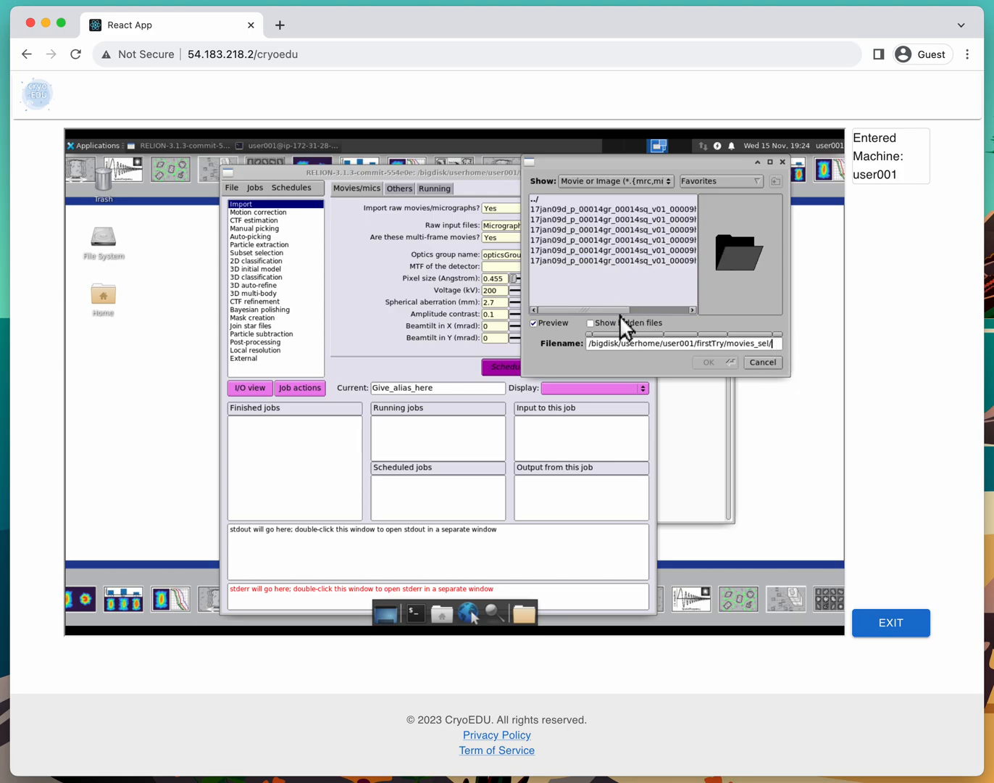
pyautogui.moveTo(620, 312); pyautogui.dragTo(694, 312)
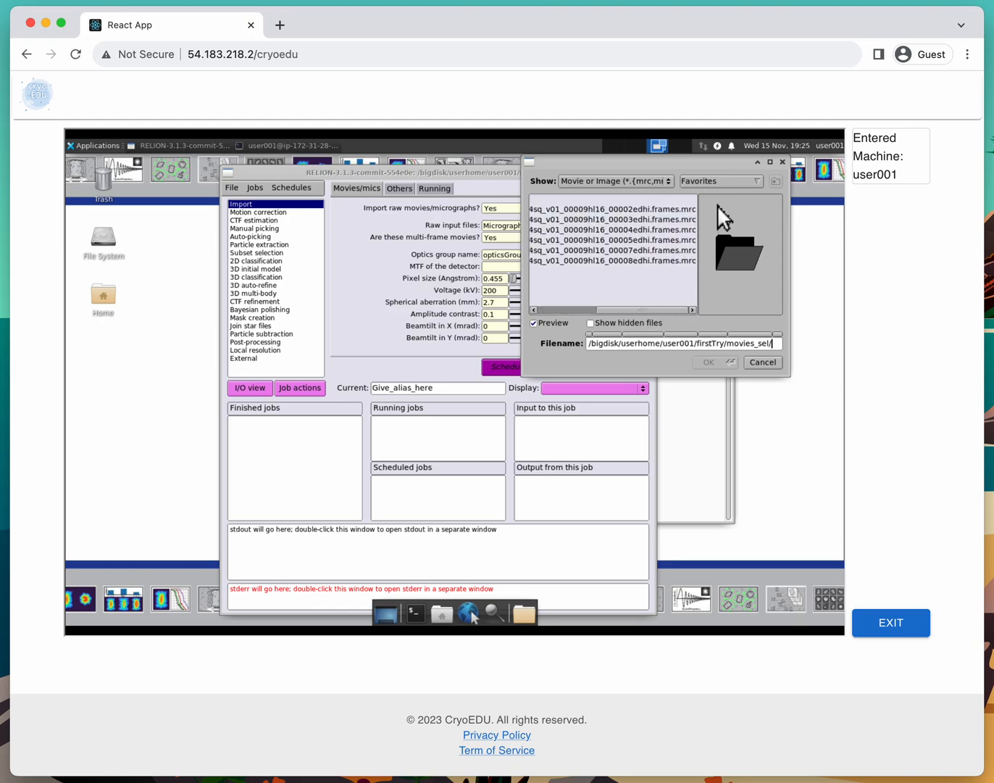
pyautogui.moveTo(676, 311); pyautogui.dragTo(573, 312)
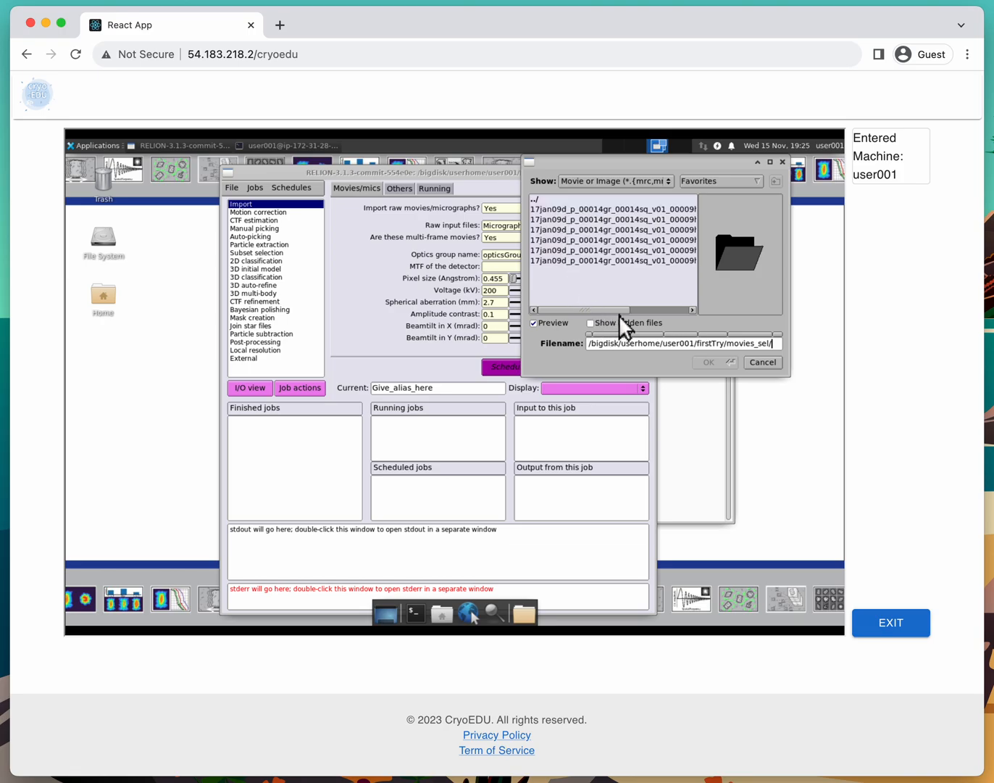
pyautogui.moveTo(727, 343); pyautogui.dragTo(773, 343)
pyautogui.click(763, 362)
# Set the Import job's raw input files to movies_sel/*.mrc.
pyautogui.moveTo(562, 223); pyautogui.dragTo(453, 232)
pyautogui.write('movies_sel/*.mrc')
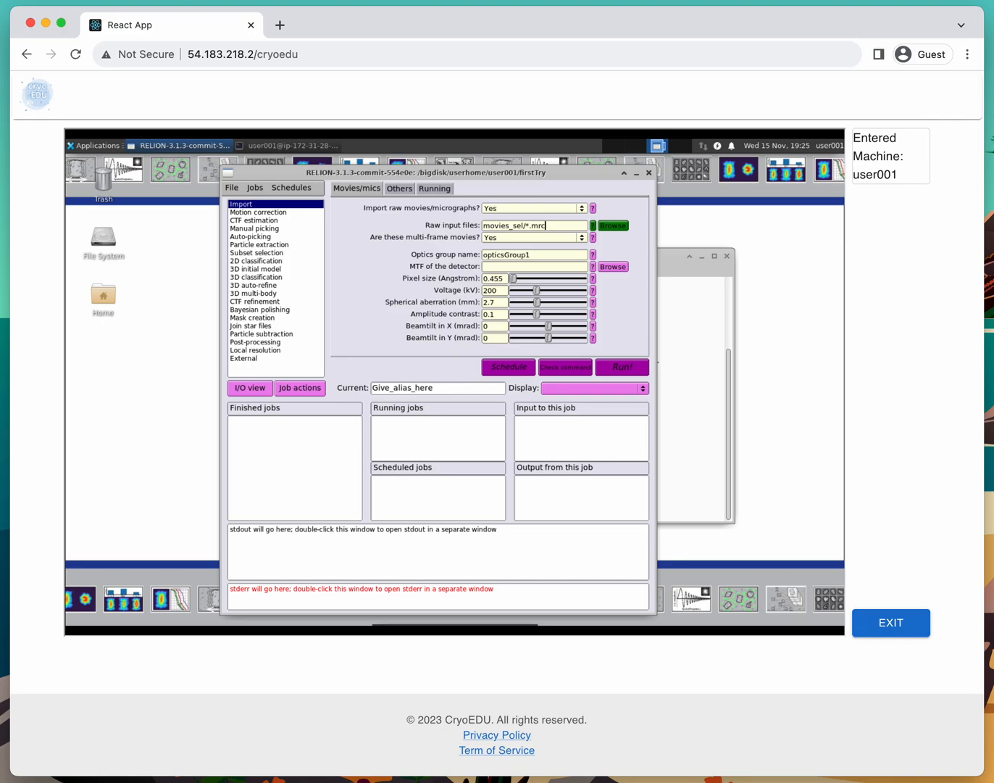
pyautogui.click(524, 226)
pyautogui.moveTo(546, 227); pyautogui.dragTo(535, 231)
pyautogui.click(554, 227)
# Run the Import job with the current microscope settings, check its terminal output, and select the finished import job.
pyautogui.click(501, 290)
pyautogui.click(508, 280)
pyautogui.click(703, 364)
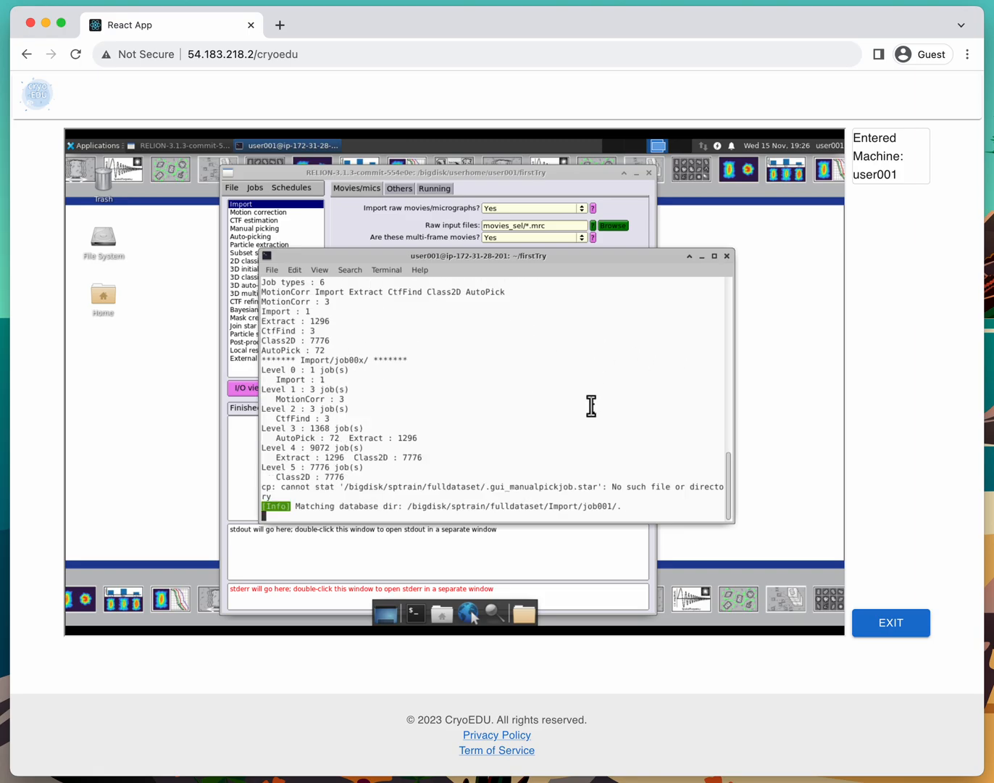
pyautogui.click(466, 174)
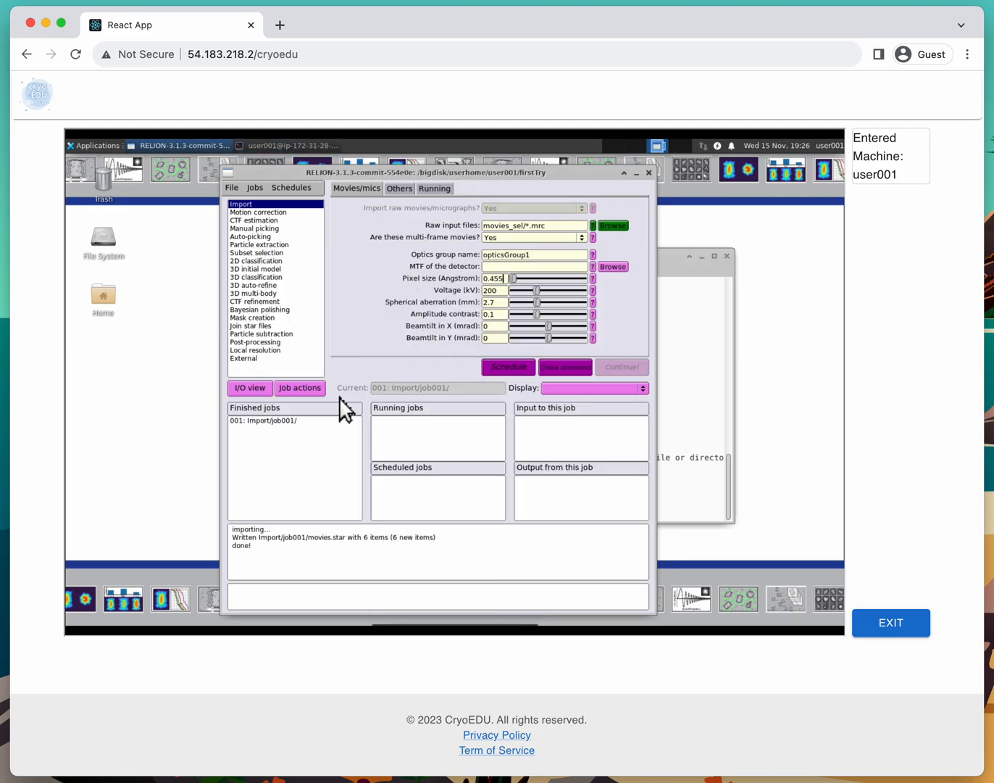
pyautogui.click(276, 420)
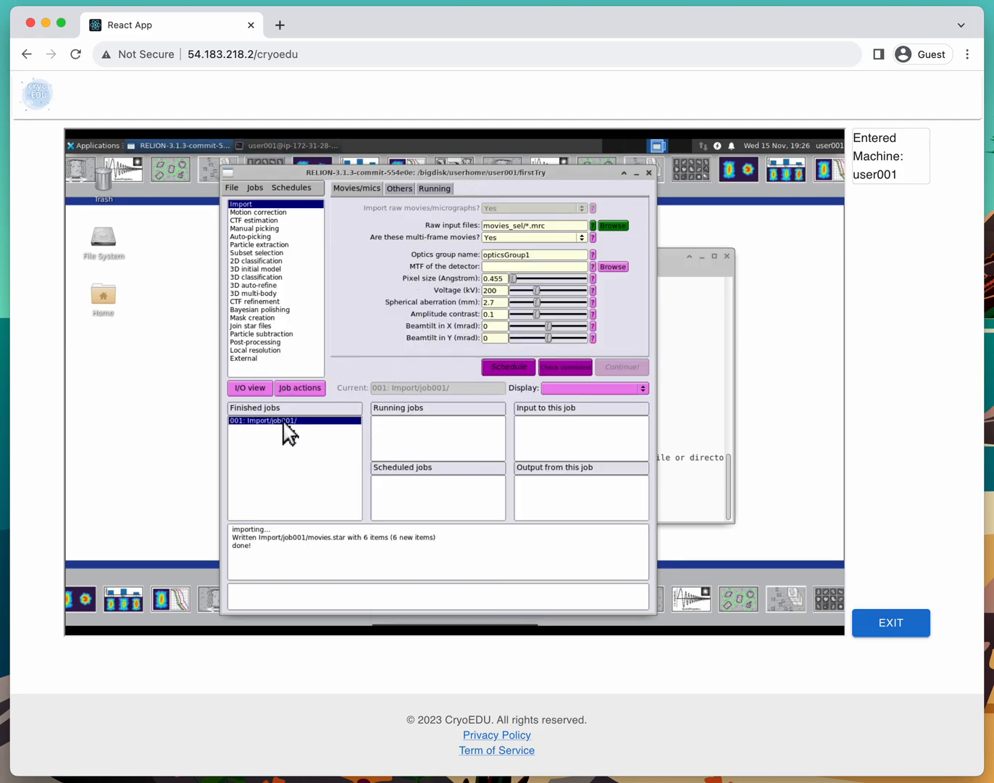